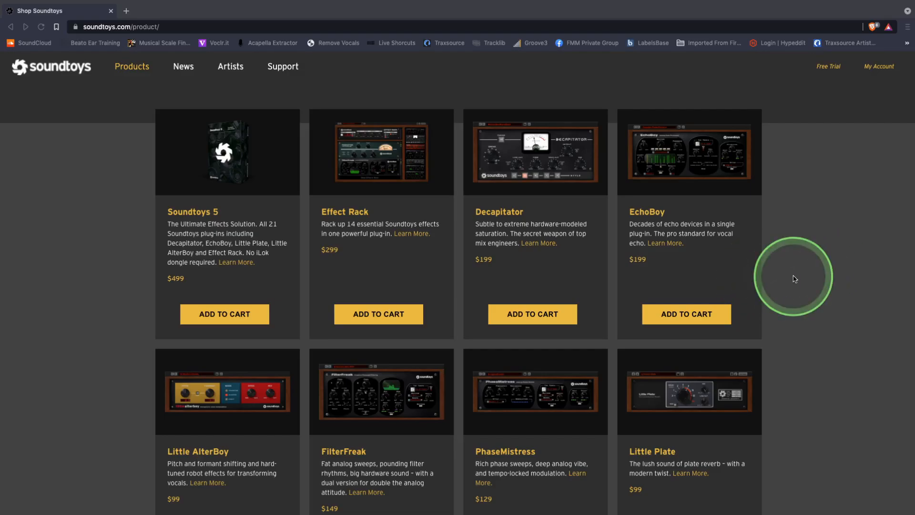
Step: Browse the Soundtoys product catalogue, including the Little Plate and Little MicroShift listings
{"action": "scroll", "coordinate": [795, 279], "scroll_direction": "down", "scroll_amount": 4}
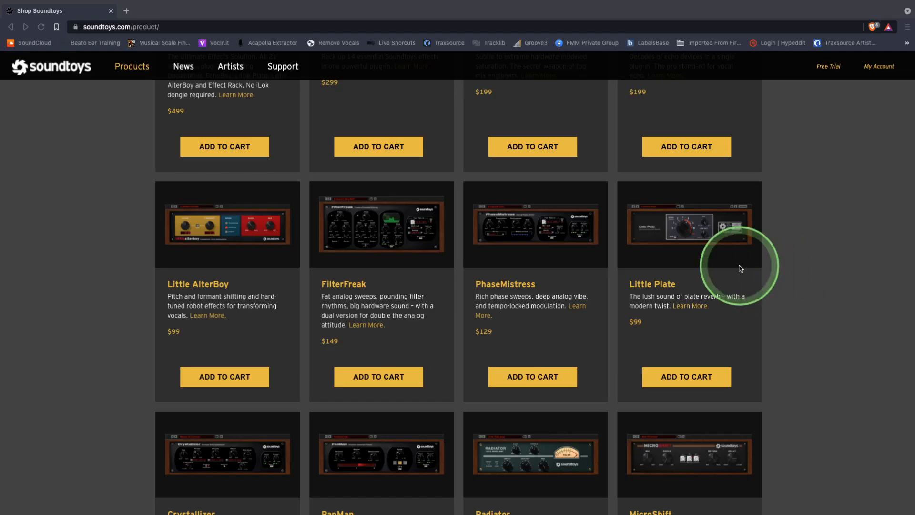
{"action": "scroll", "coordinate": [791, 269], "scroll_direction": "down", "scroll_amount": 1}
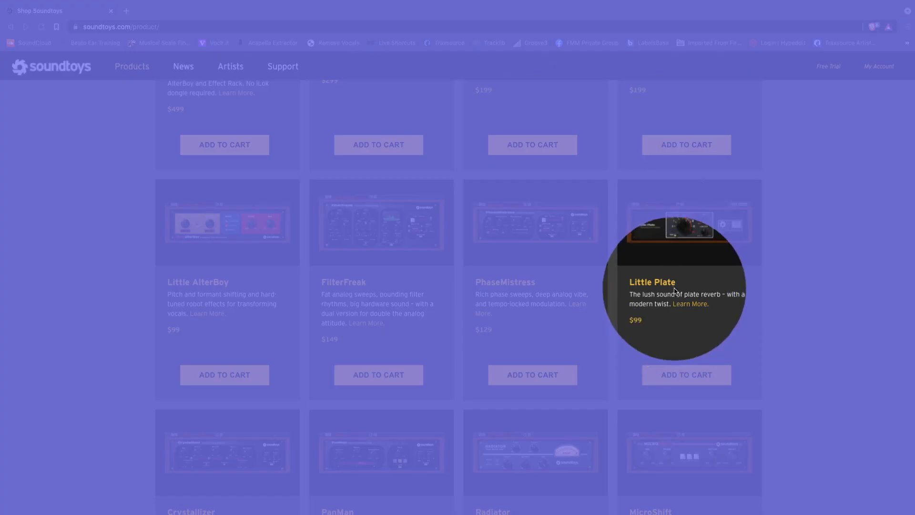
{"action": "left_click", "coordinate": [690, 304]}
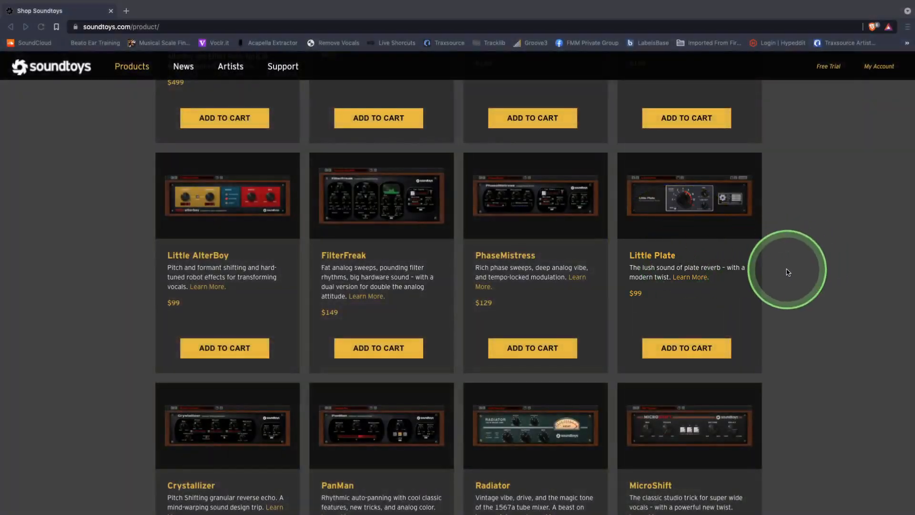
{"action": "scroll", "coordinate": [788, 272], "scroll_direction": "up", "scroll_amount": 4}
{"action": "scroll", "coordinate": [788, 272], "scroll_direction": "down", "scroll_amount": 8}
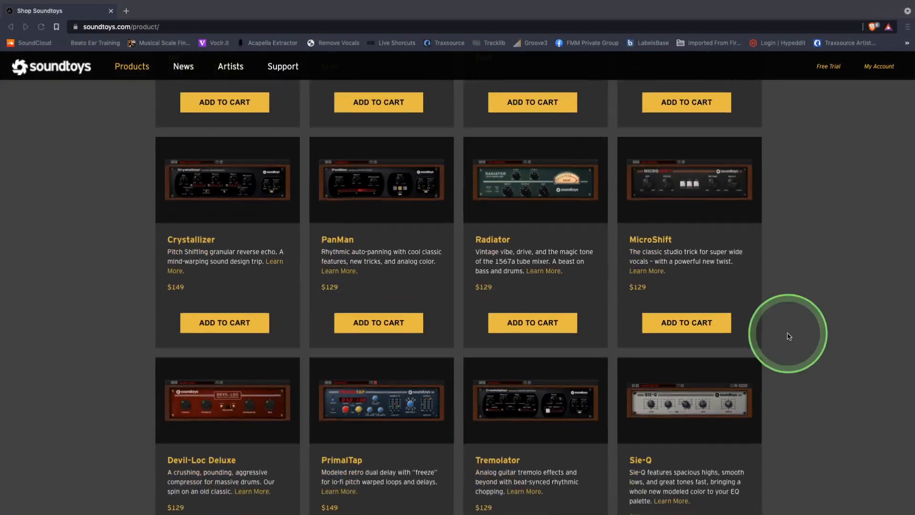
{"action": "scroll", "coordinate": [788, 336], "scroll_direction": "down", "scroll_amount": 1}
{"action": "scroll", "coordinate": [789, 336], "scroll_direction": "down", "scroll_amount": 6}
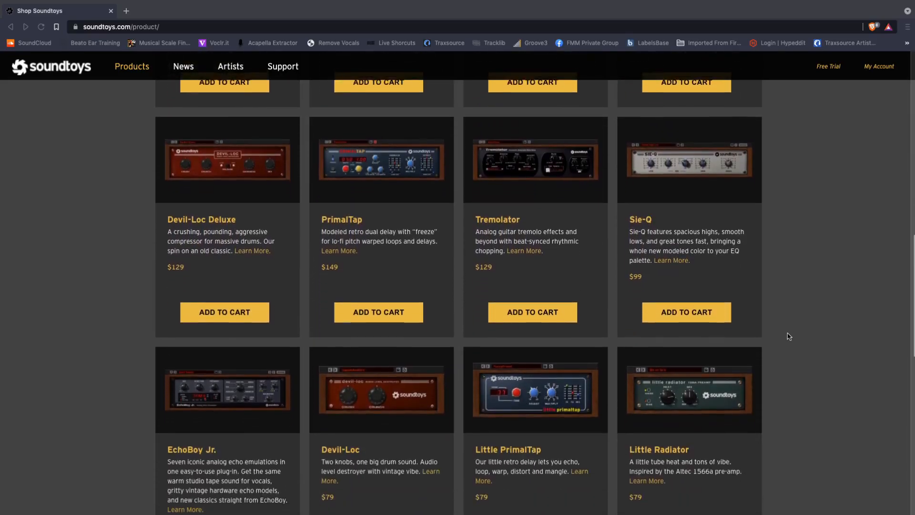
{"action": "scroll", "coordinate": [788, 336], "scroll_direction": "down", "scroll_amount": 3}
{"action": "scroll", "coordinate": [794, 330], "scroll_direction": "down", "scroll_amount": 2}
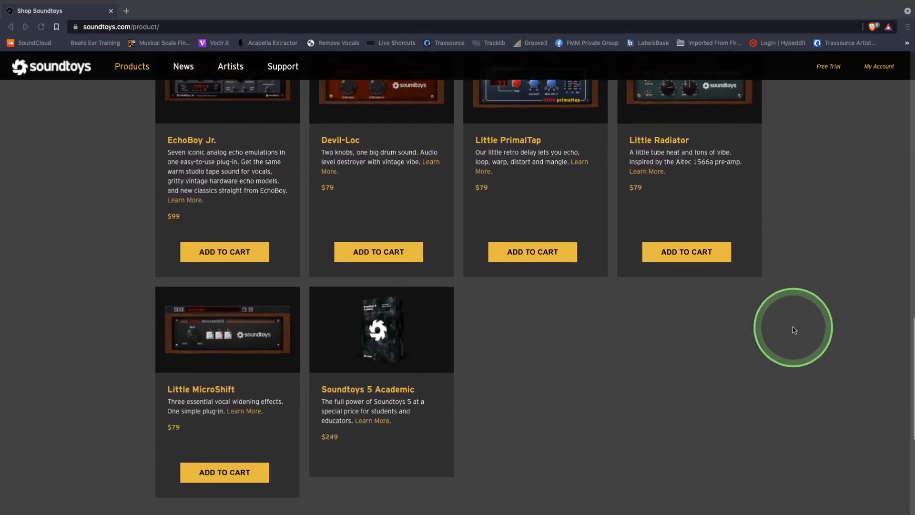
{"action": "scroll", "coordinate": [794, 330], "scroll_direction": "up", "scroll_amount": 2}
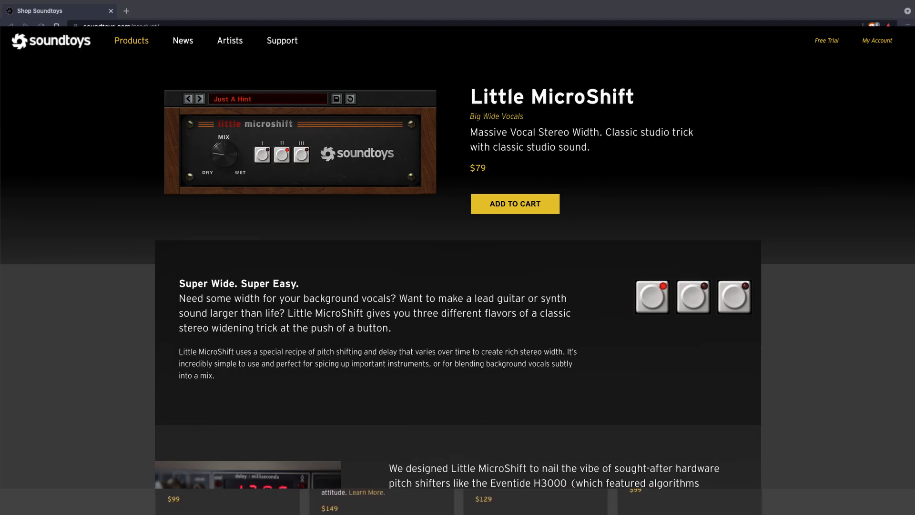
{"action": "left_click", "coordinate": [238, 232]}
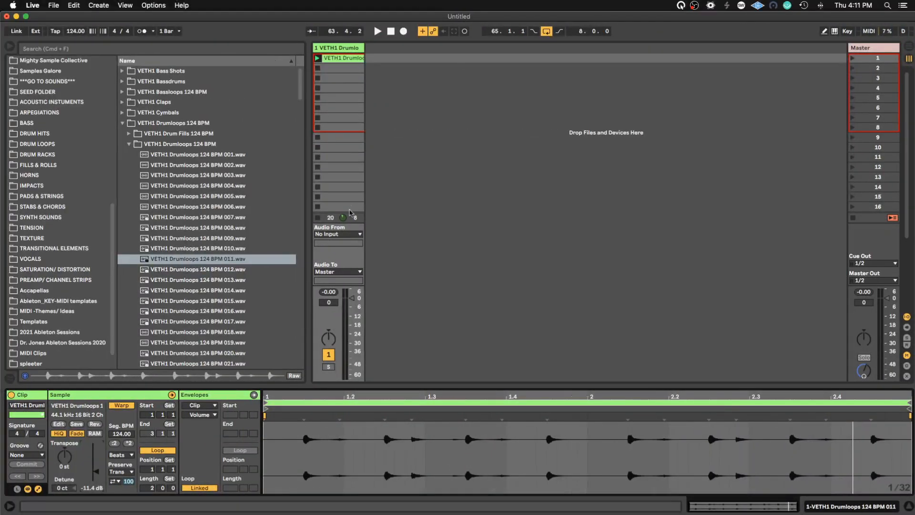
Step: Switch to Ableton Live, collapse the VETH1 Drumloops 124 BPM folder and search the browser for "effectr"
{"action": "left_click", "coordinate": [408, 165]}
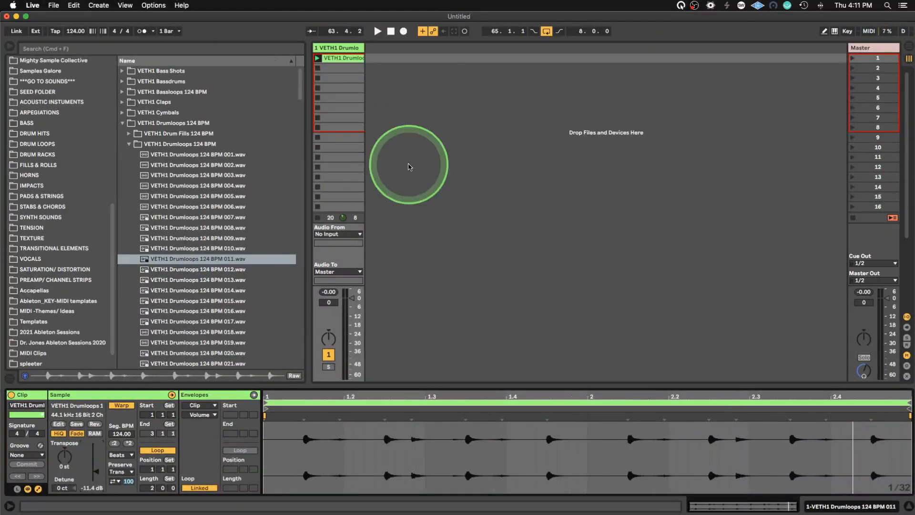
{"action": "left_click", "coordinate": [122, 123]}
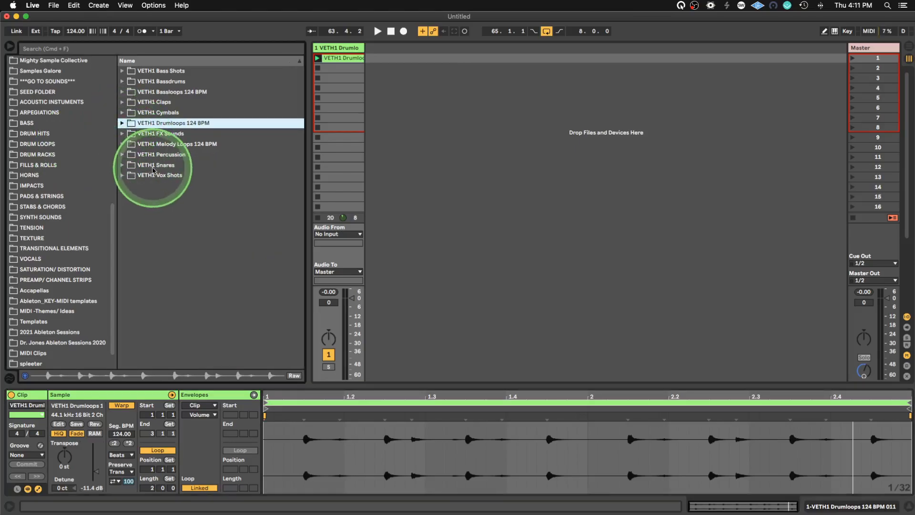
{"action": "key", "text": "super+f"}
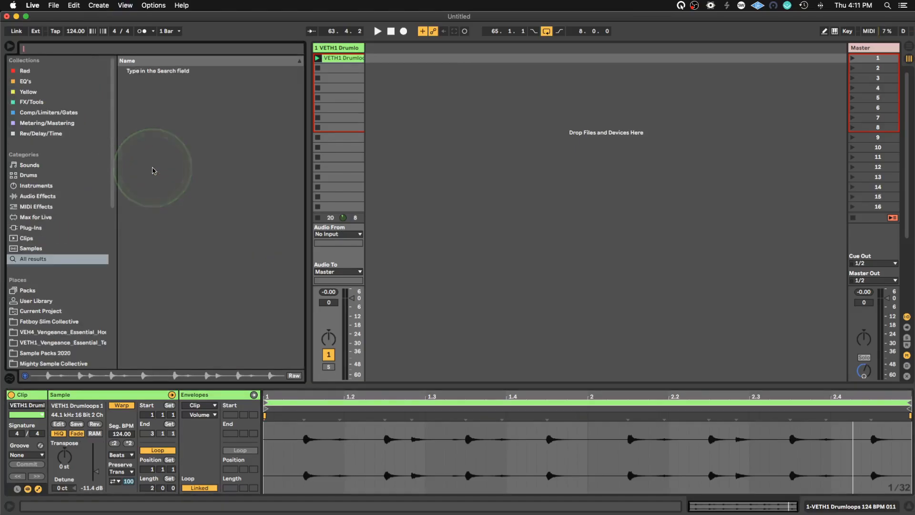
{"action": "type", "text": "effectr"}
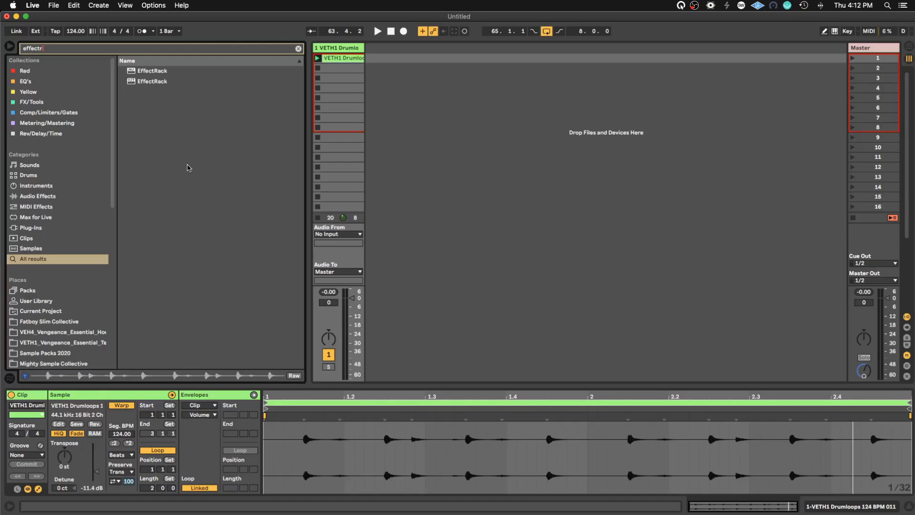
Step: Search the browser for "decap" and load the DECAPITATOR.adg preset onto the drum loop track
{"action": "key", "text": "BackSpace"}
{"action": "key", "text": "BackSpace"}
{"action": "key", "text": "BackSpace"}
{"action": "key", "text": "BackSpace"}
{"action": "key", "text": "BackSpace"}
{"action": "key", "text": "BackSpace"}
{"action": "key", "text": "BackSpace"}
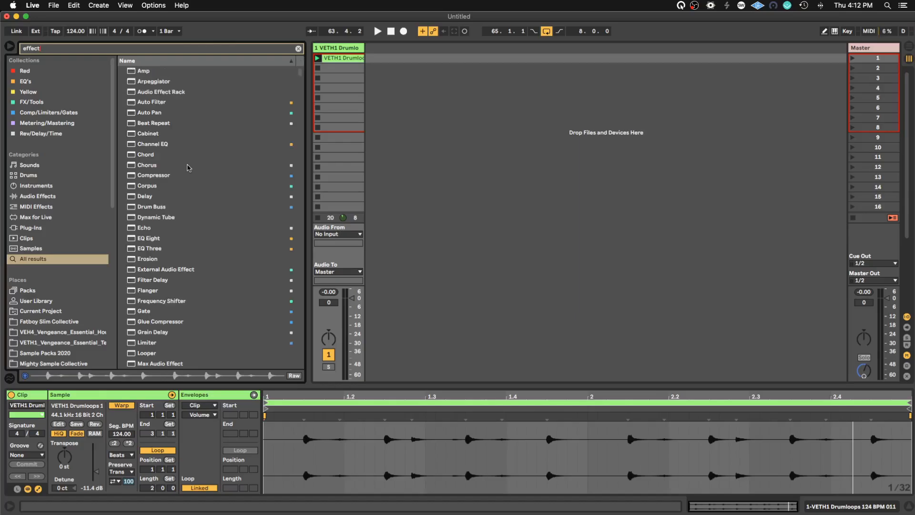
{"action": "type", "text": "decao"}
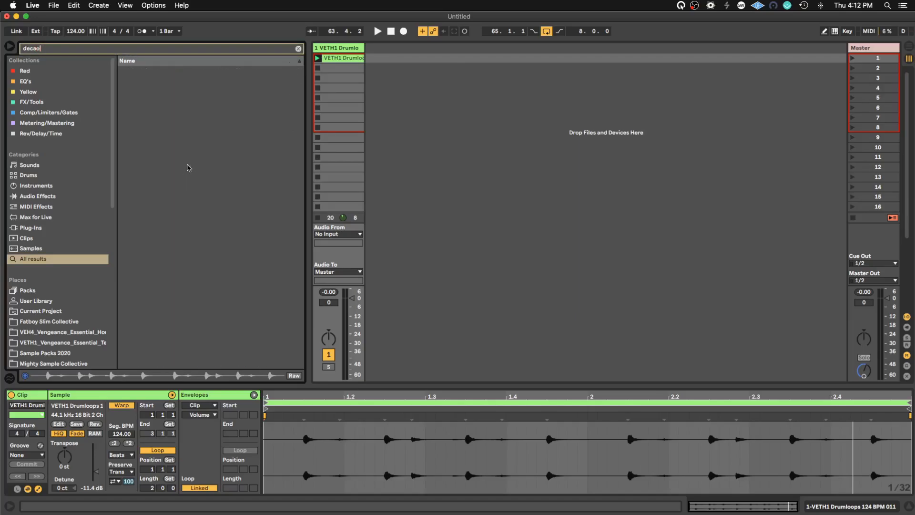
{"action": "key", "text": "BackSpace"}
{"action": "type", "text": "p"}
{"action": "left_click", "coordinate": [162, 92]}
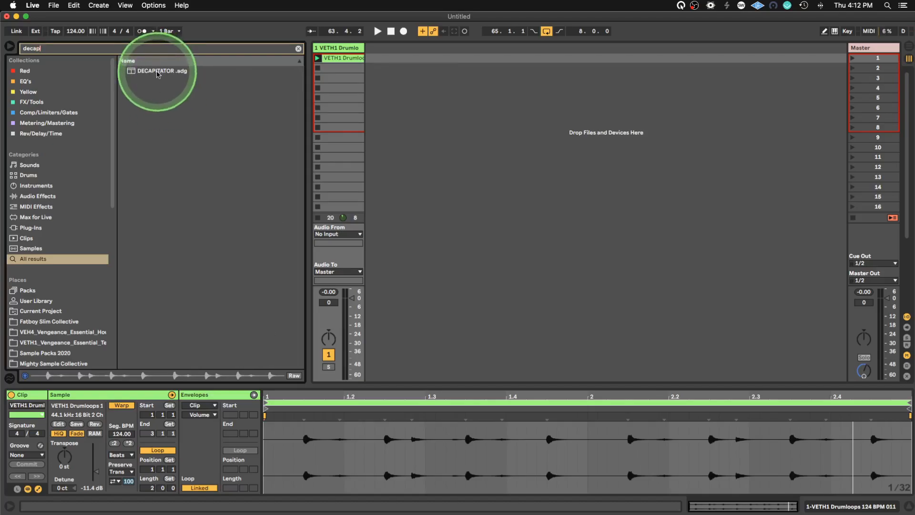
{"action": "double_click", "coordinate": [157, 72]}
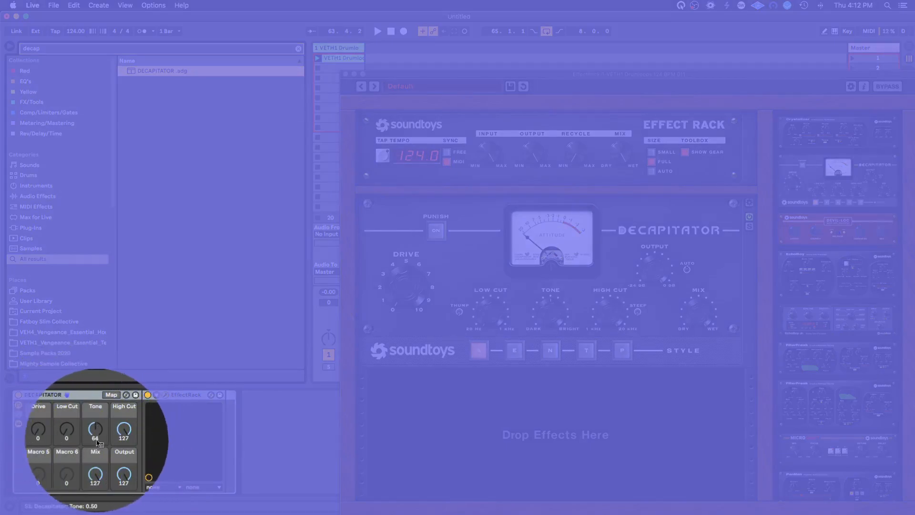
Step: Delete the DECAPITATOR rack from the drum loop track
{"action": "left_click", "coordinate": [502, 269]}
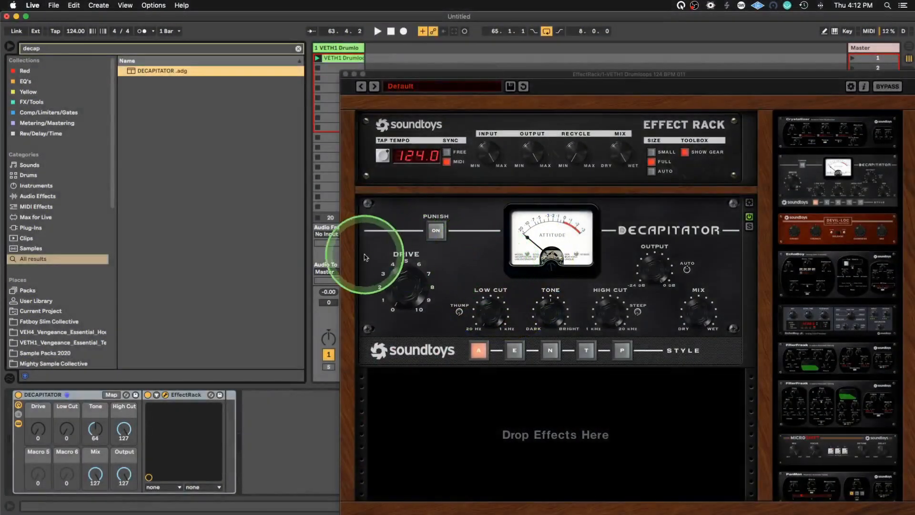
{"action": "left_click", "coordinate": [77, 399]}
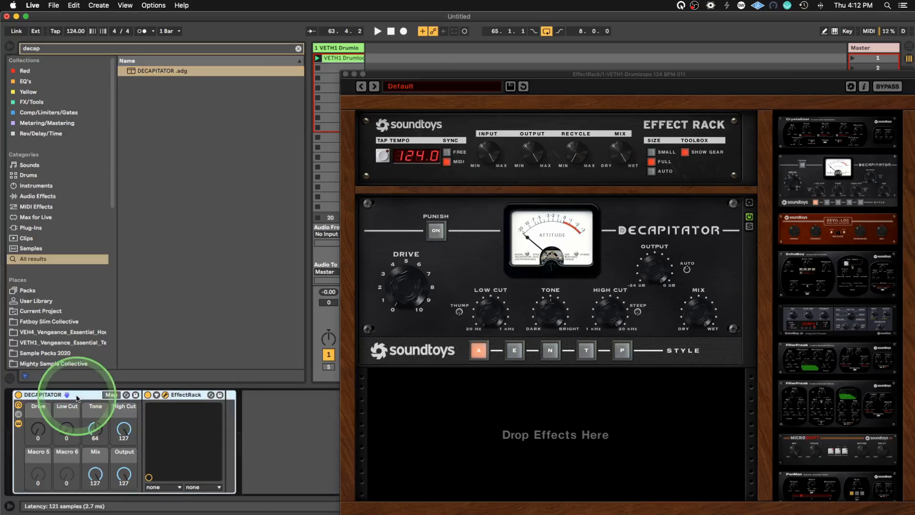
{"action": "key", "text": "Delete"}
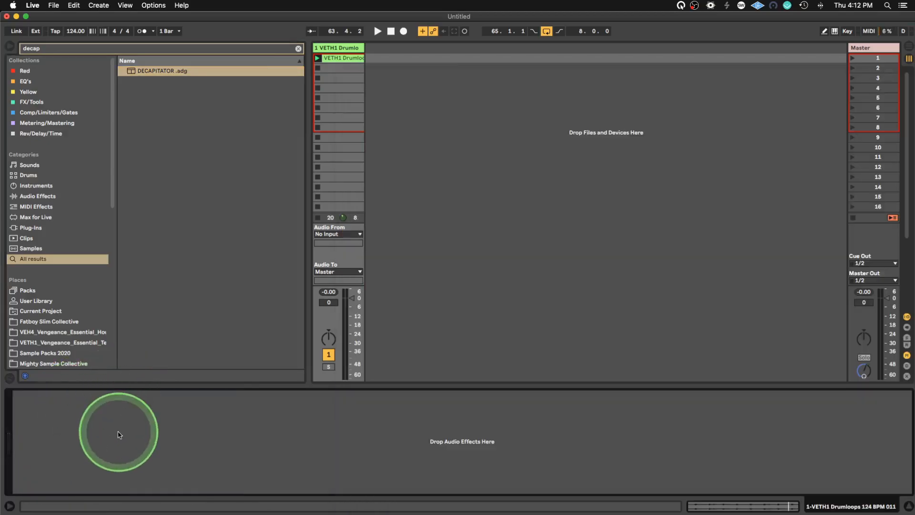
Step: Search the browser for "effectr" and load the first EffectRack plug-in onto the drum loop track, moving its window clear of the browser
{"action": "left_click", "coordinate": [67, 49]}
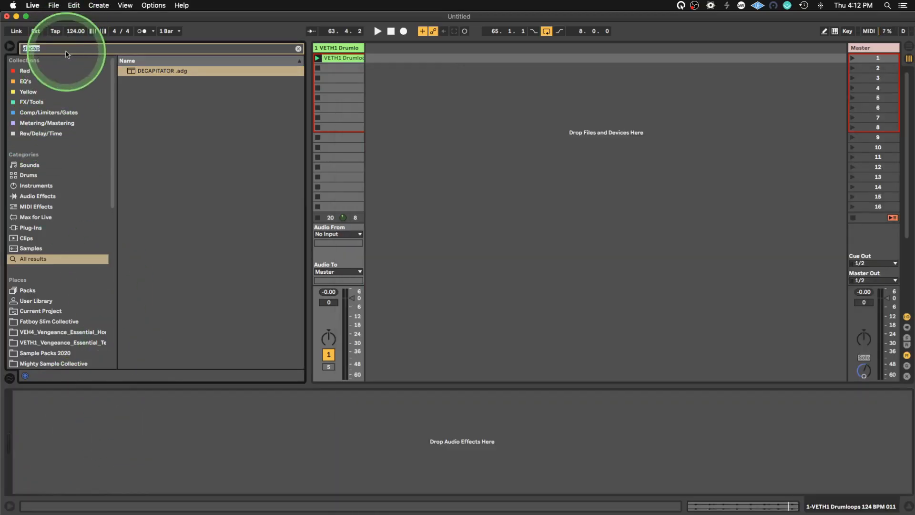
{"action": "type", "text": "effect"}
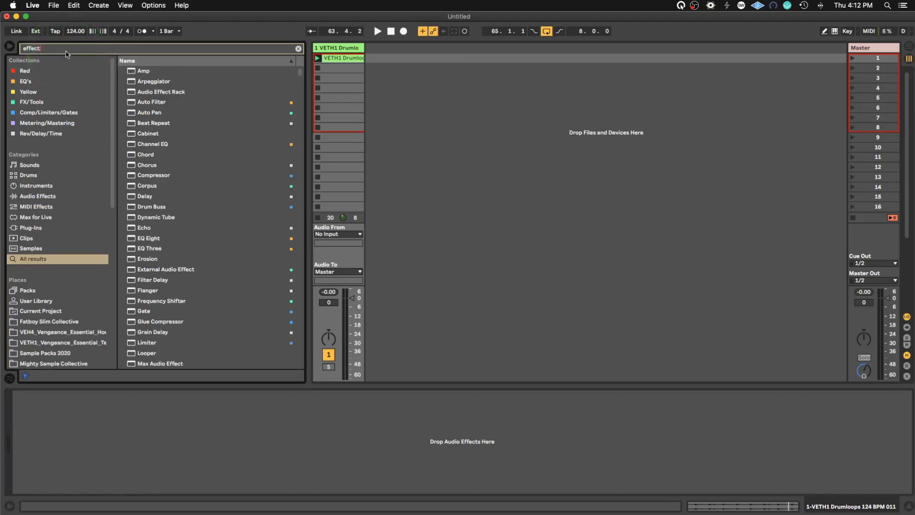
{"action": "type", "text": "r"}
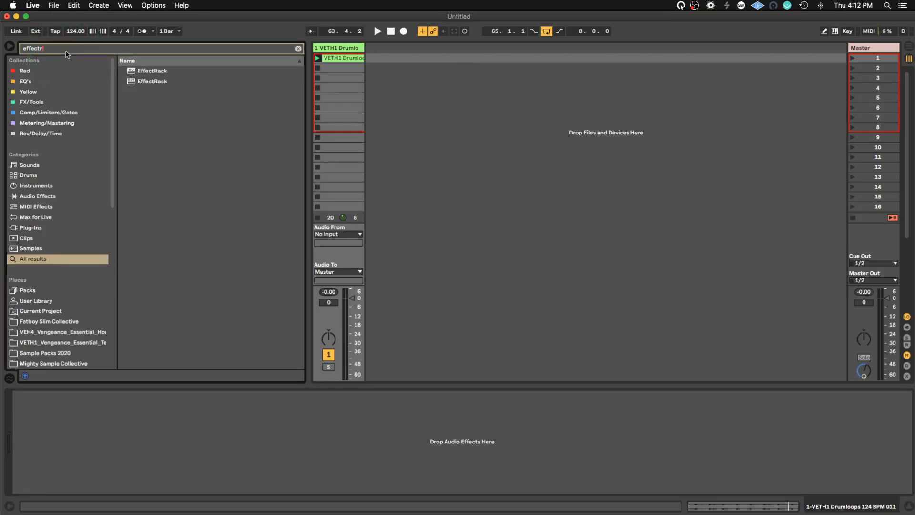
{"action": "left_click", "coordinate": [142, 71]}
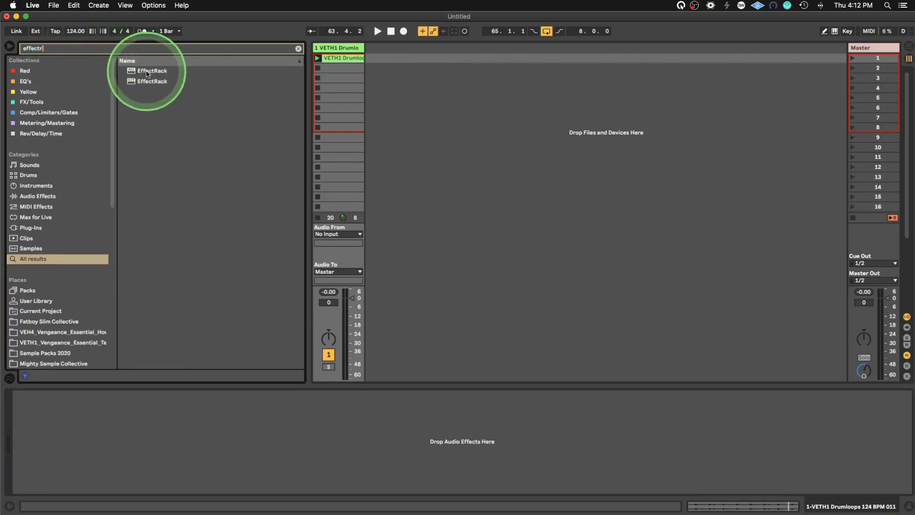
{"action": "left_click", "coordinate": [147, 73]}
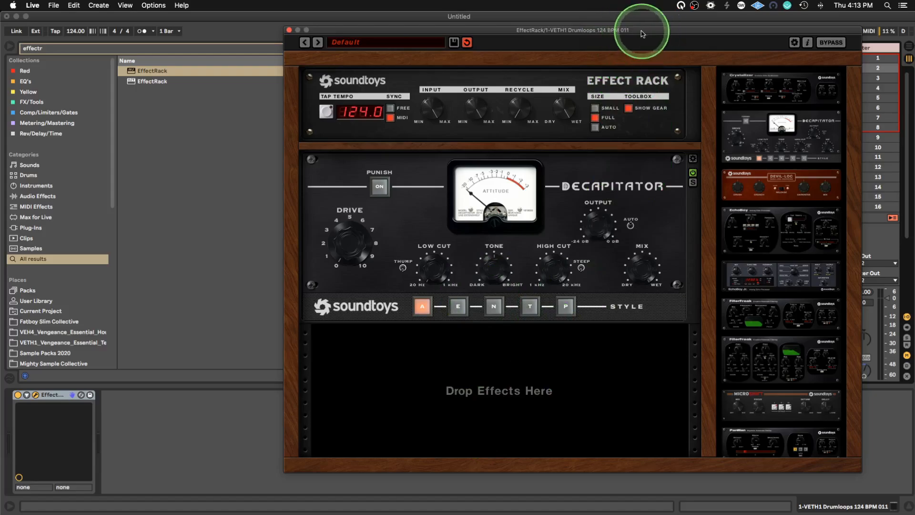
{"action": "left_click_drag", "start_coordinate": [642, 32], "coordinate": [668, 28]}
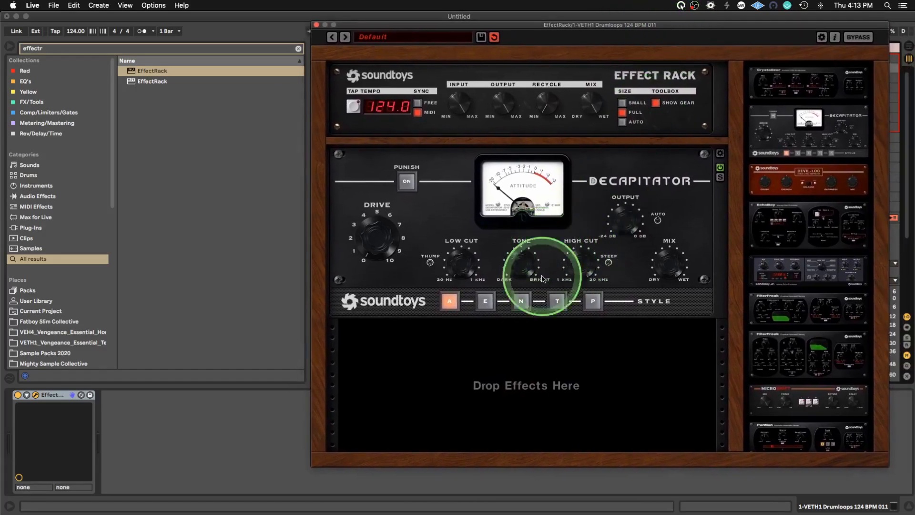
Step: Group the EffectRack device into an Audio Effect Rack and show its macro controls with the chain list hidden
{"action": "left_click", "coordinate": [62, 400]}
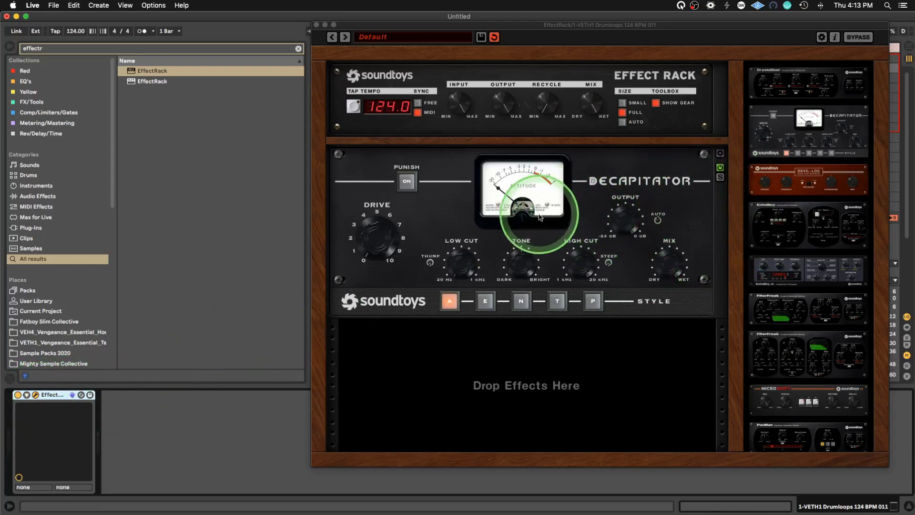
{"action": "right_click", "coordinate": [60, 397]}
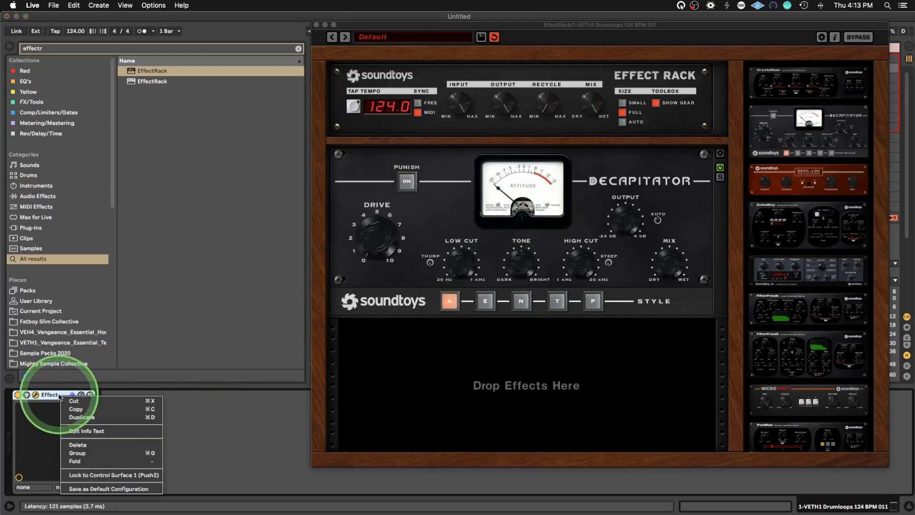
{"action": "left_click", "coordinate": [97, 453]}
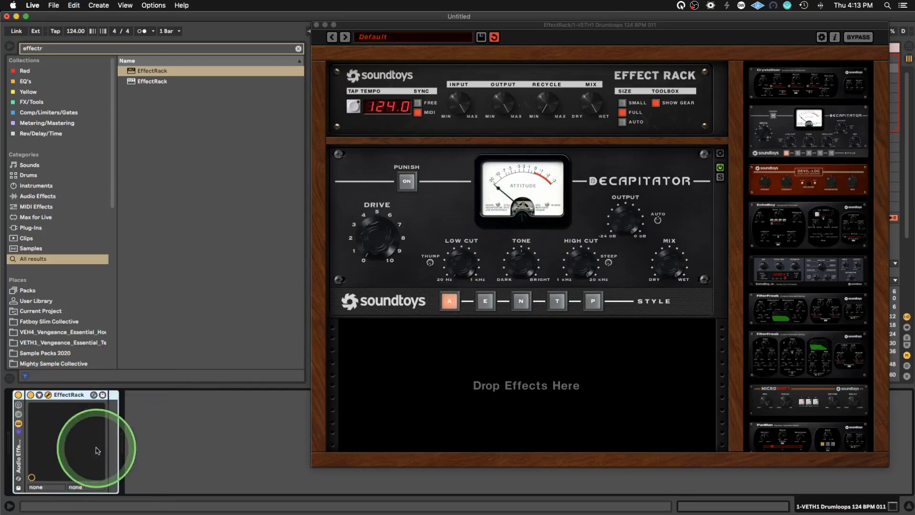
{"action": "left_click", "coordinate": [19, 414]}
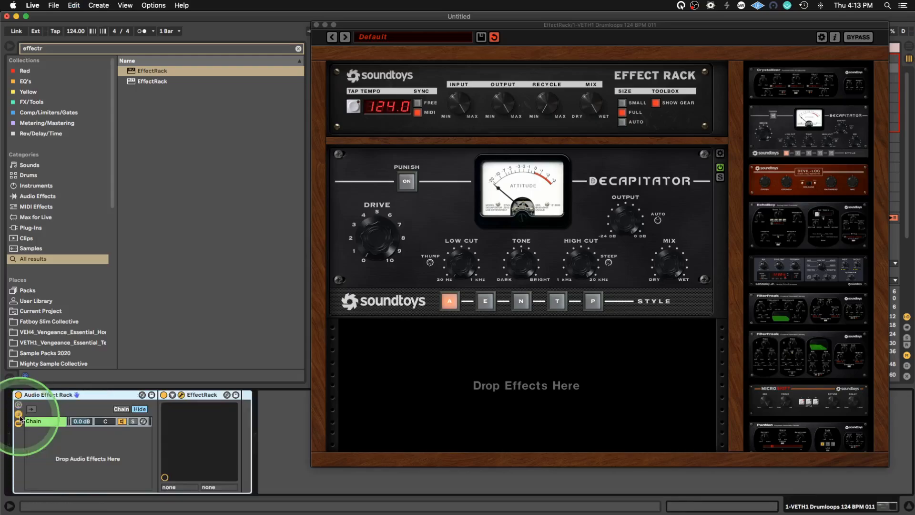
{"action": "left_click", "coordinate": [19, 414]}
{"action": "left_click", "coordinate": [18, 404]}
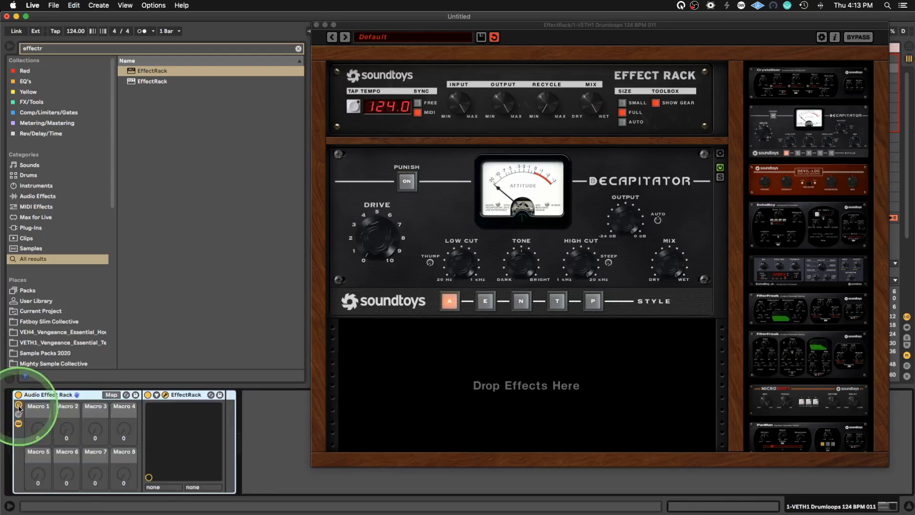
Step: Configure EffectRack's parameter panel to include the Decapitator Drive knob and map that parameter to Macro 1
{"action": "left_click", "coordinate": [156, 395]}
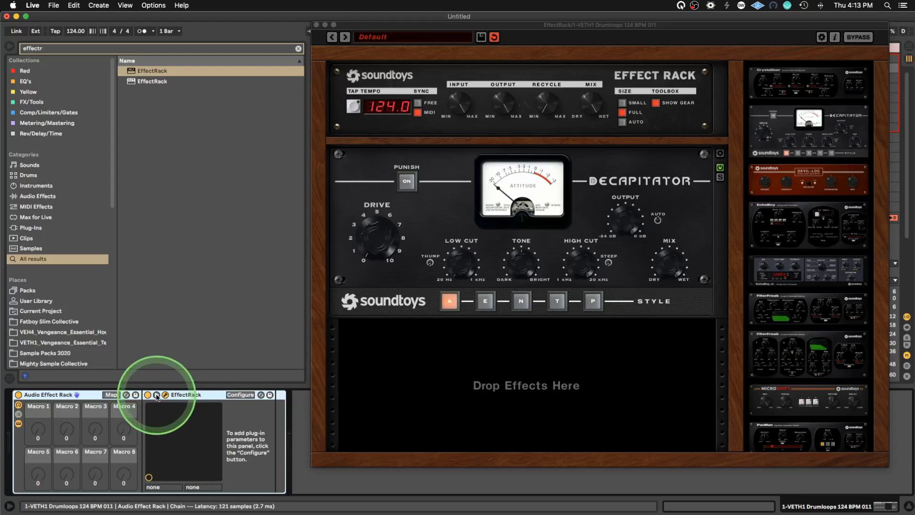
{"action": "left_click", "coordinate": [241, 395]}
{"action": "left_click", "coordinate": [414, 364]}
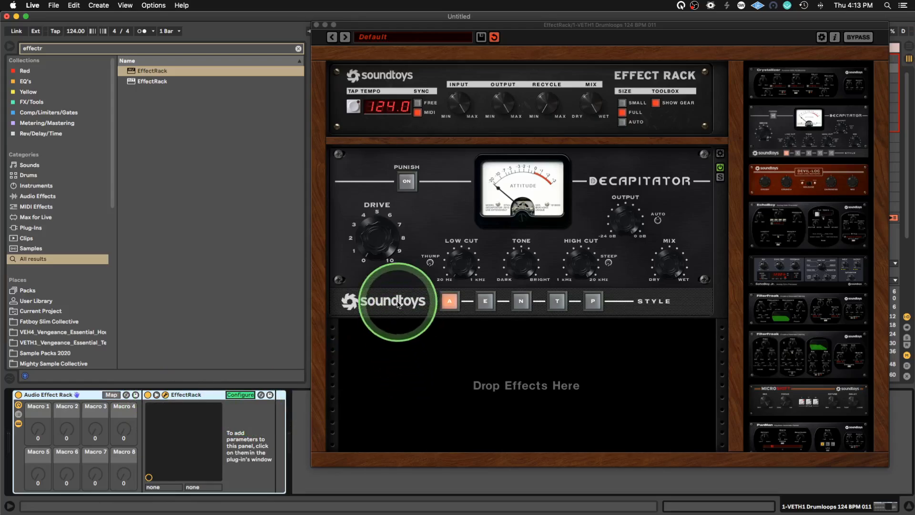
{"action": "left_click", "coordinate": [380, 244]}
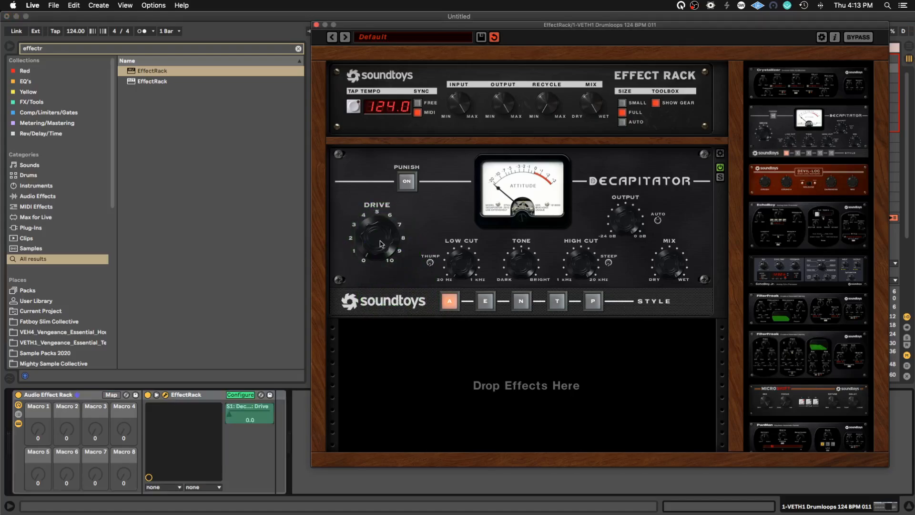
{"action": "right_click", "coordinate": [250, 415]}
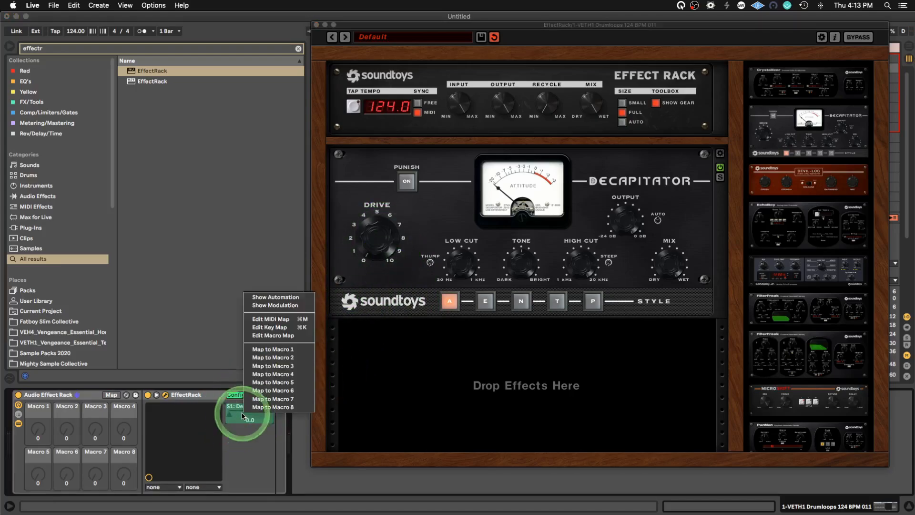
{"action": "left_click", "coordinate": [268, 351]}
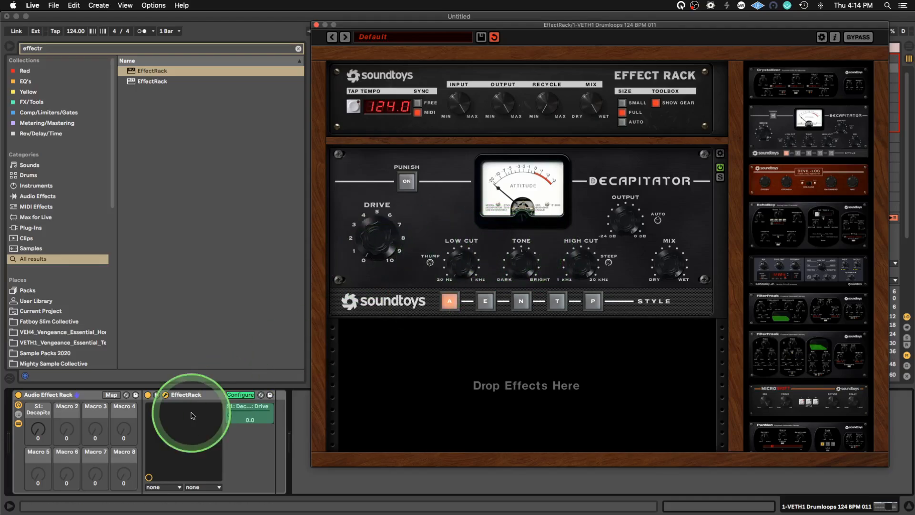
Step: Set Macro 3 to 64, add Decapitator's Tone knob to EffectRack's configured parameters, and map it to Macro 3
{"action": "left_click", "coordinate": [95, 428]}
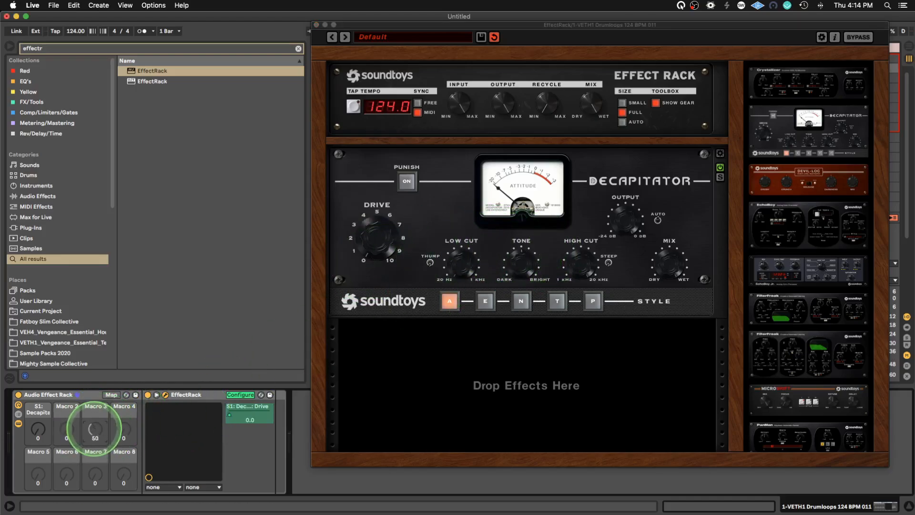
{"action": "left_click_drag", "start_coordinate": [95, 429], "coordinate": [95, 431]}
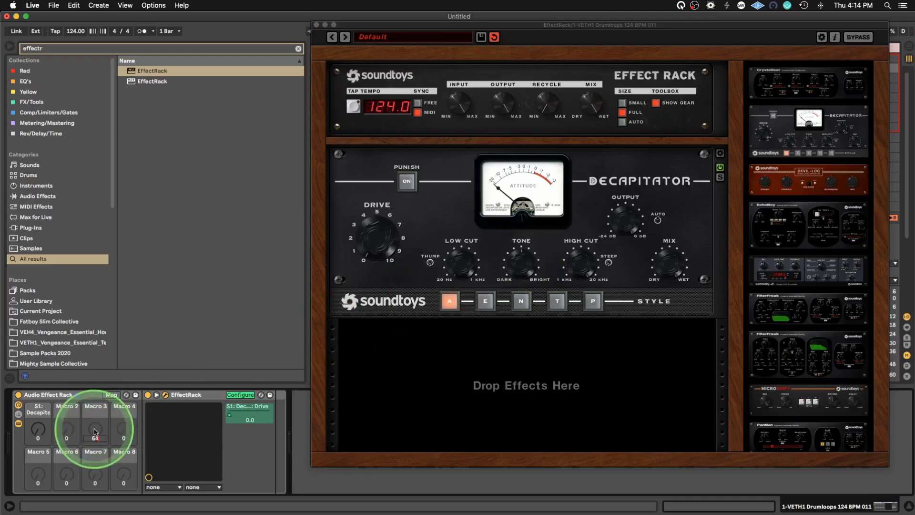
{"action": "left_click", "coordinate": [519, 268]}
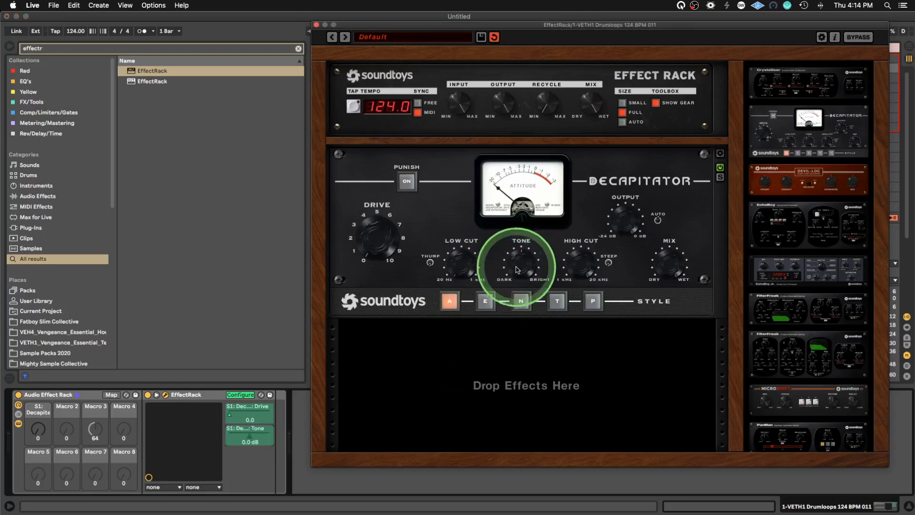
{"action": "right_click", "coordinate": [255, 430]}
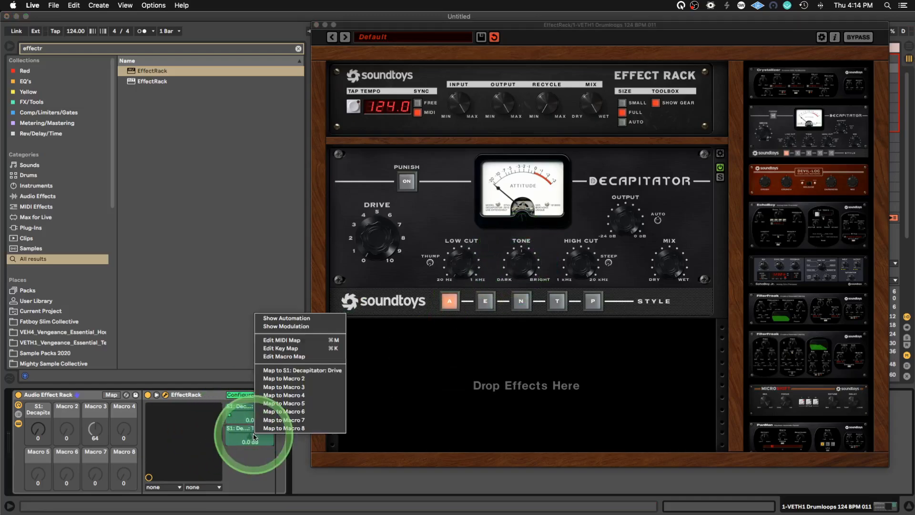
{"action": "left_click", "coordinate": [284, 386]}
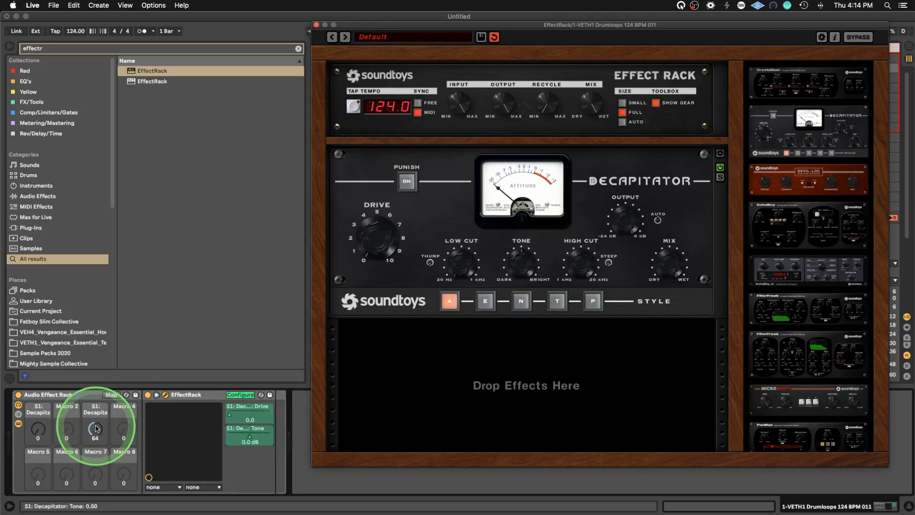
{"action": "left_click", "coordinate": [508, 343]}
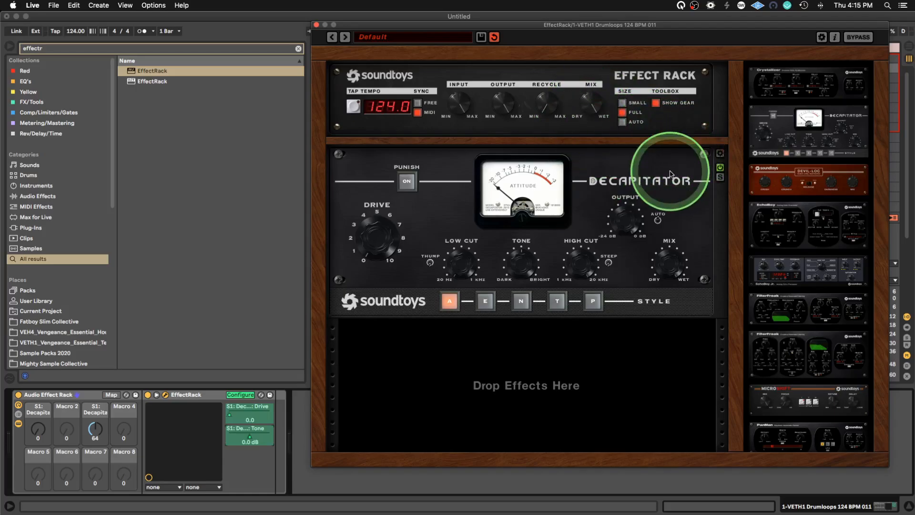
Step: Swap Decapitator for Devil-Loc in EffectRack and take Devil-Loc back out to leave the rack empty
{"action": "left_click_drag", "start_coordinate": [669, 174], "coordinate": [843, 229]}
{"action": "left_click_drag", "start_coordinate": [828, 180], "coordinate": [496, 239]}
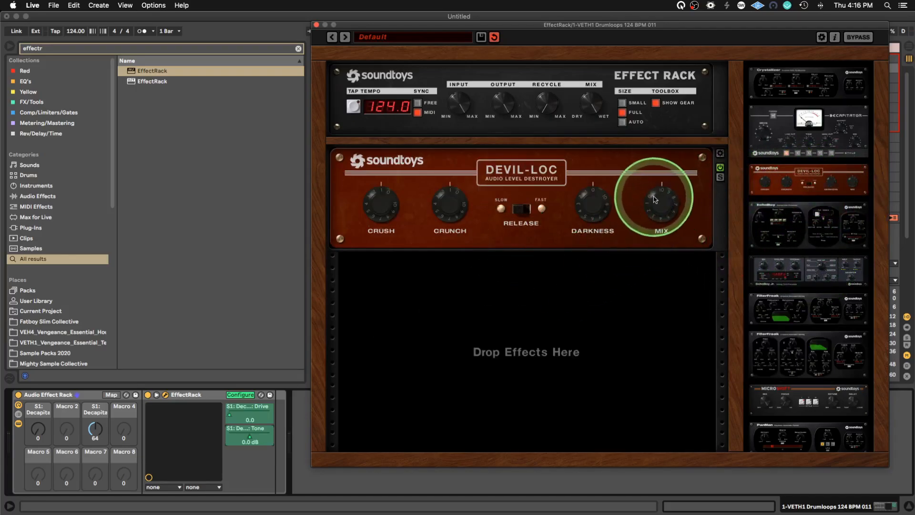
{"action": "left_click_drag", "start_coordinate": [640, 196], "coordinate": [820, 192]}
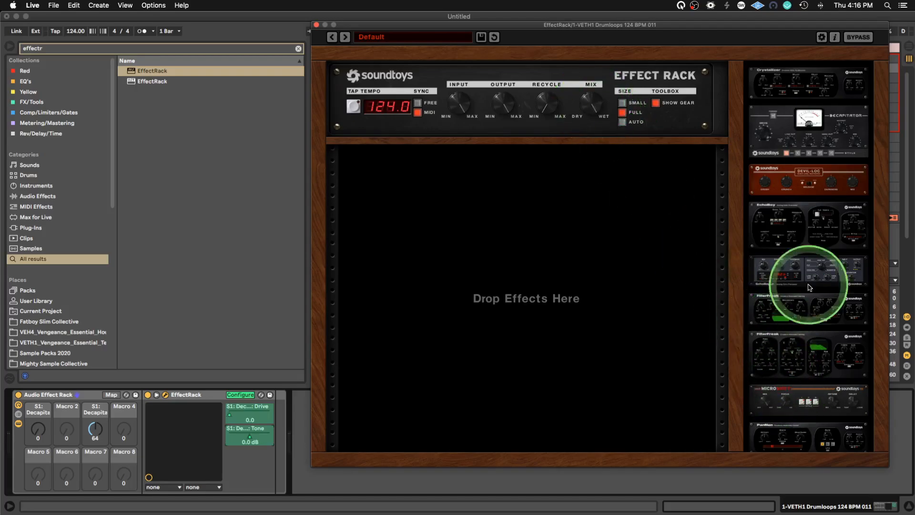
Step: Add the dual-filter FilterFreak to the empty rack, reveal its own preset bar, and browse its Drums presets
{"action": "scroll", "coordinate": [809, 287], "scroll_direction": "down", "scroll_amount": 5}
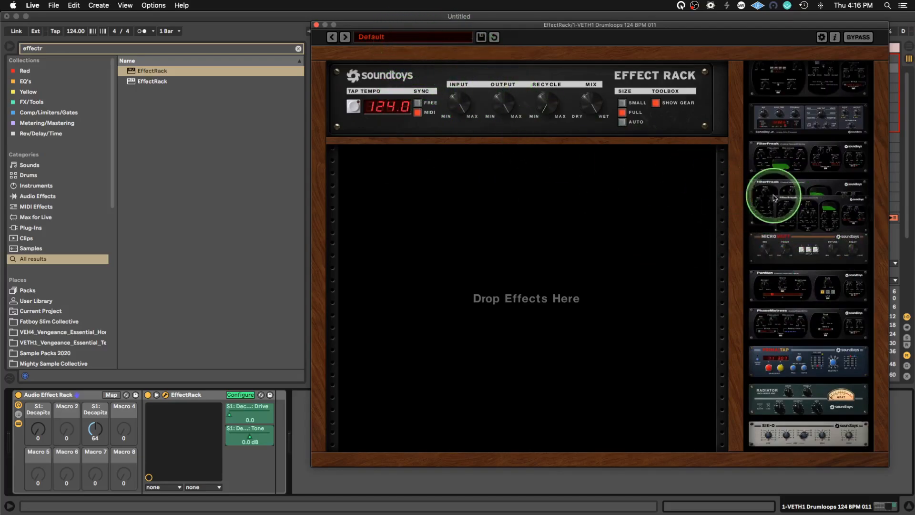
{"action": "left_click_drag", "start_coordinate": [772, 199], "coordinate": [533, 205]}
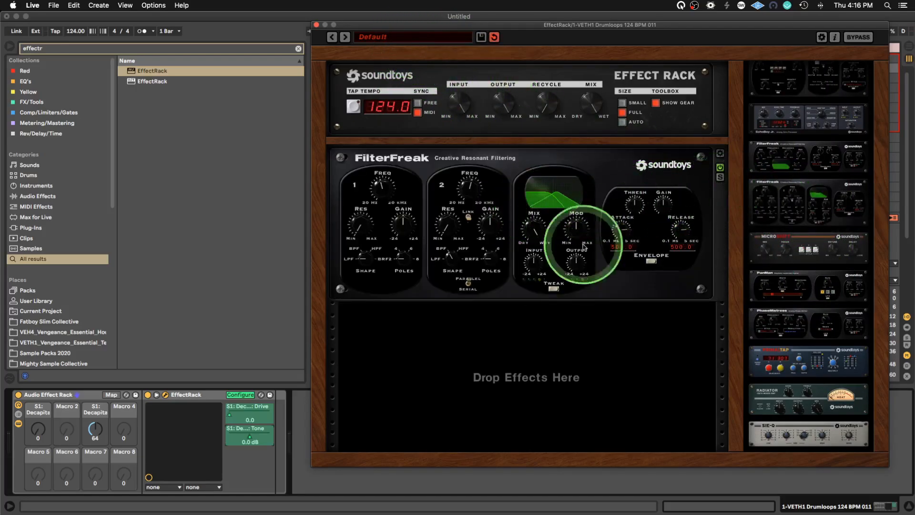
{"action": "left_click", "coordinate": [720, 153]}
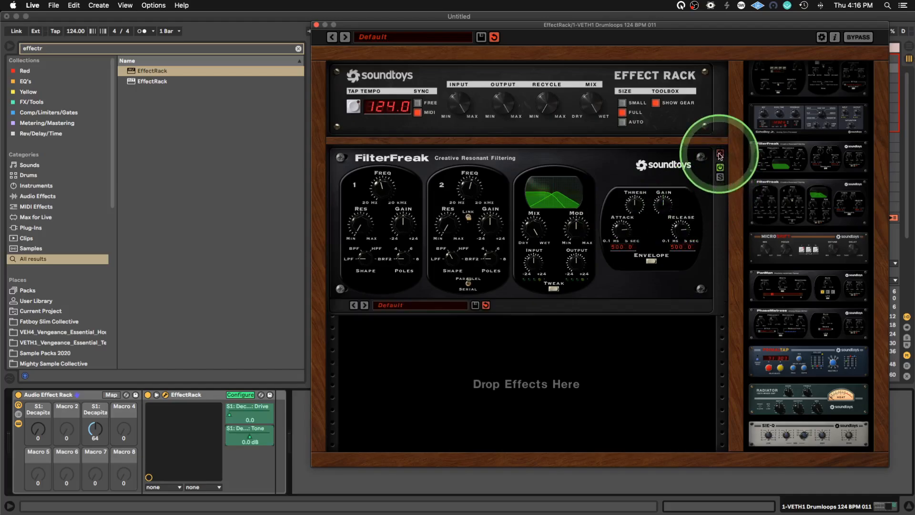
{"action": "left_click", "coordinate": [388, 305]}
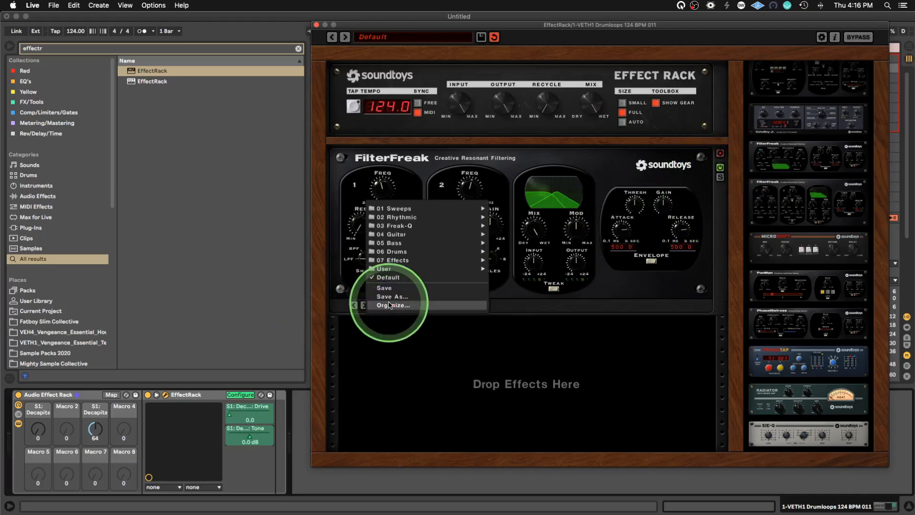
{"action": "mouse_move", "coordinate": [425, 251]}
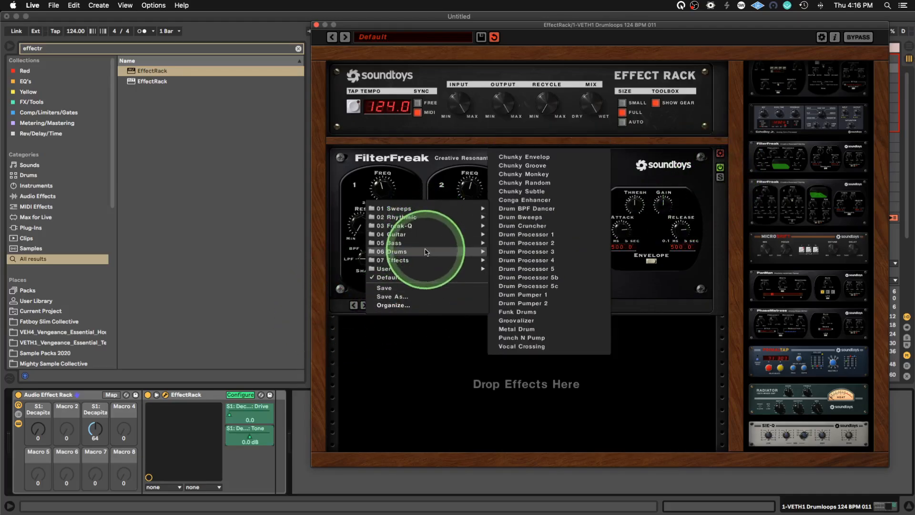
{"action": "left_click", "coordinate": [436, 324]}
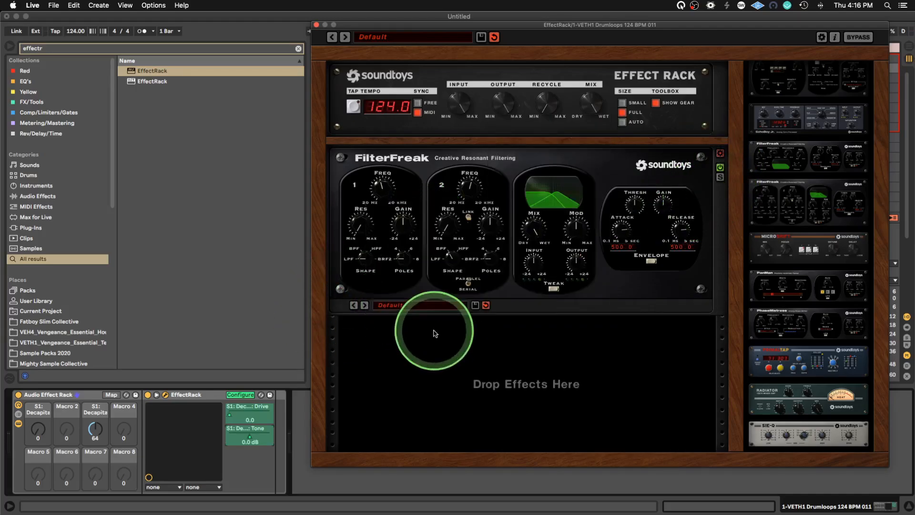
Step: Browse EffectRack's global preset categories, load EchoBoy Trio Lead from Guitar, and look through its effects
{"action": "left_click", "coordinate": [422, 40]}
{"action": "mouse_move", "coordinate": [422, 42]}
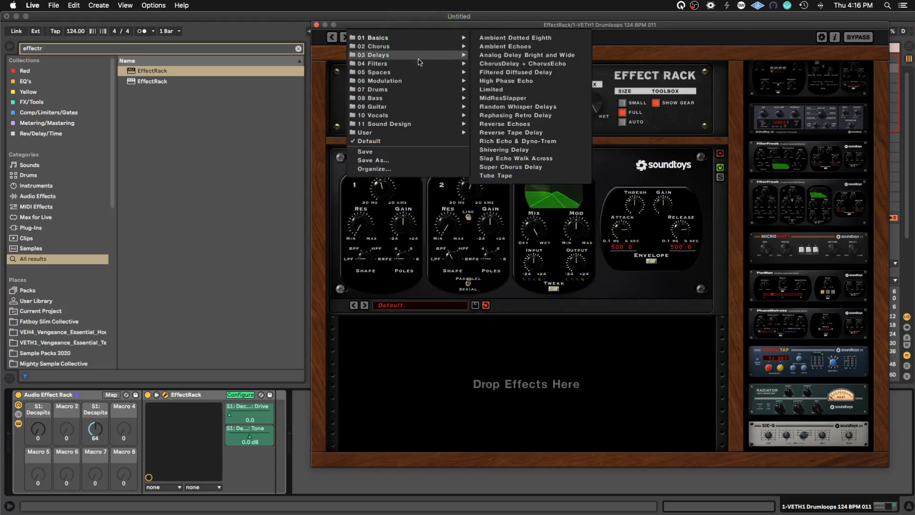
{"action": "left_click", "coordinate": [419, 62]}
{"action": "mouse_move", "coordinate": [459, 72]}
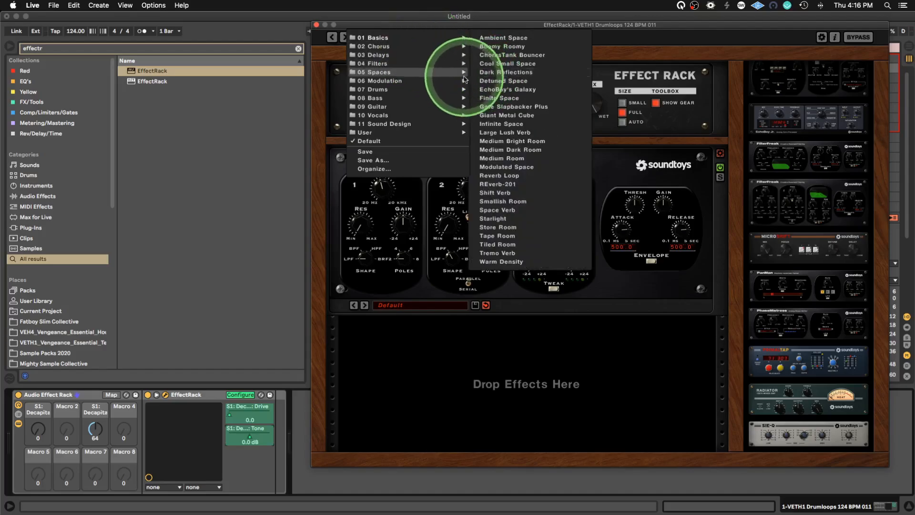
{"action": "mouse_move", "coordinate": [462, 107]}
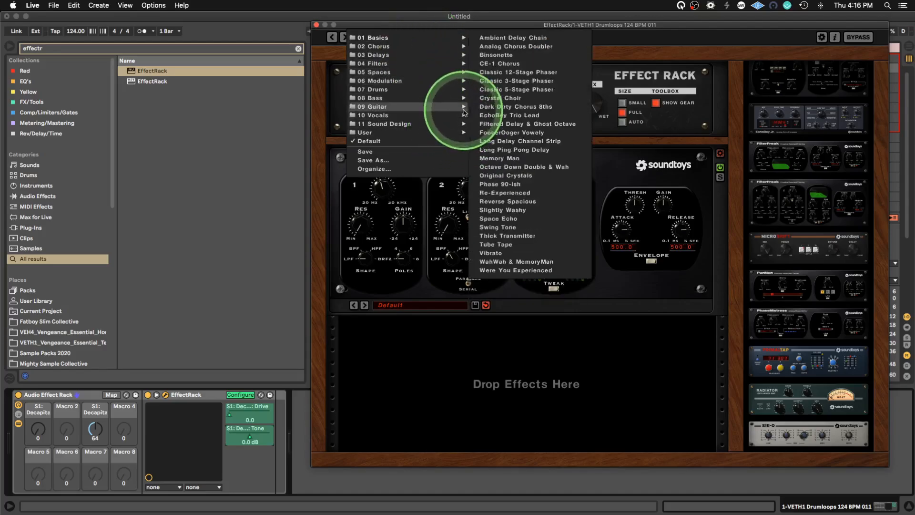
{"action": "left_click", "coordinate": [502, 114]}
{"action": "left_click", "coordinate": [487, 330]}
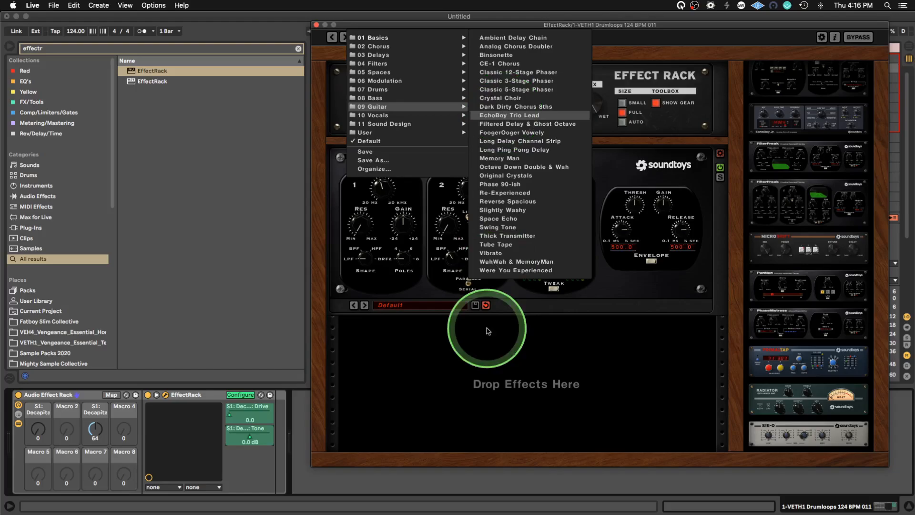
{"action": "scroll", "coordinate": [499, 317], "scroll_direction": "down", "scroll_amount": 2}
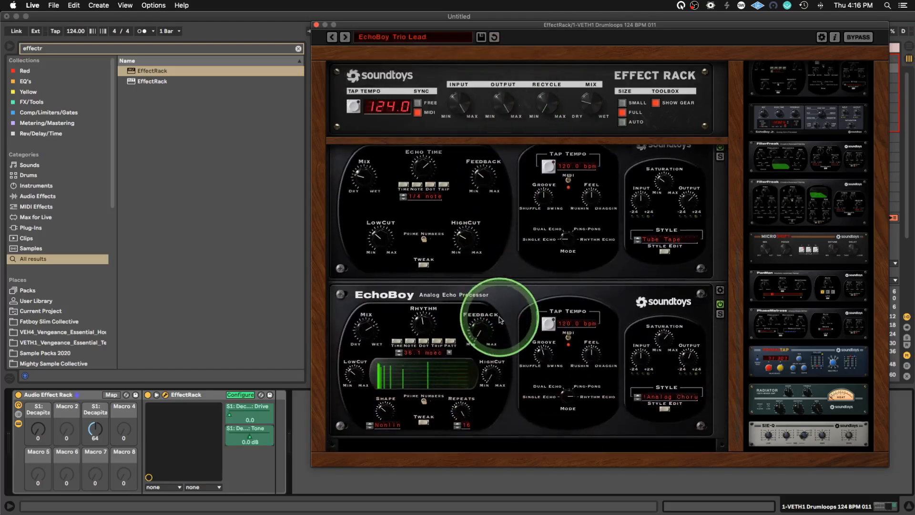
{"action": "scroll", "coordinate": [499, 319], "scroll_direction": "up", "scroll_amount": 5}
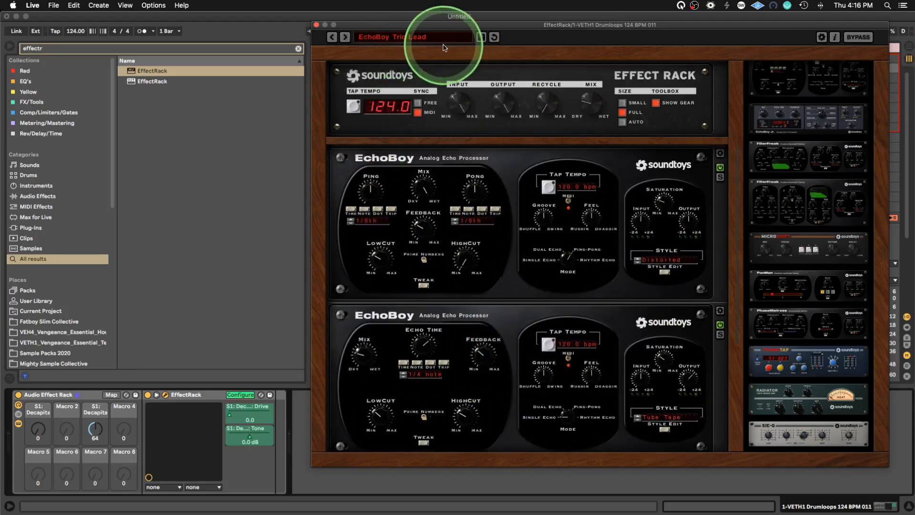
Step: Load the Requesting Quiet preset from EffectRack's Sound Design category and move the plug-in window to uncover Live's Master track
{"action": "left_click", "coordinate": [417, 36]}
{"action": "mouse_move", "coordinate": [460, 67]}
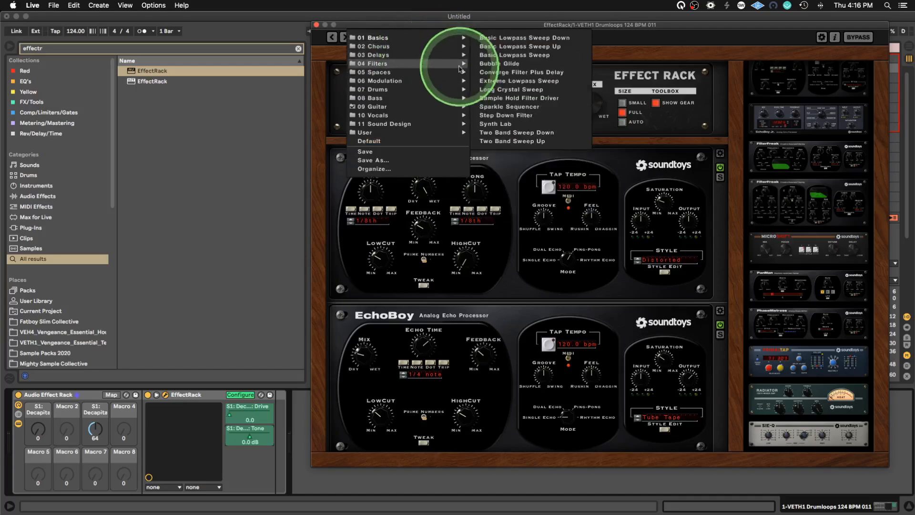
{"action": "mouse_move", "coordinate": [464, 125]}
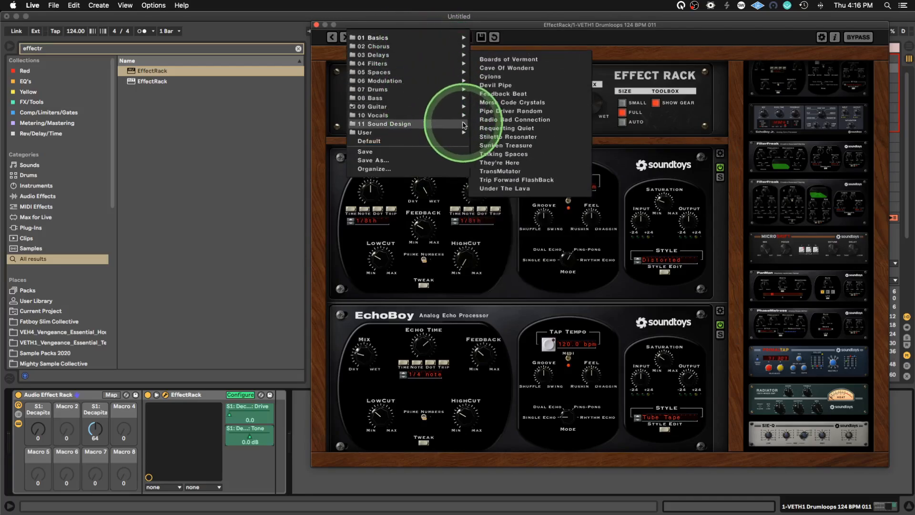
{"action": "left_click", "coordinate": [506, 128]}
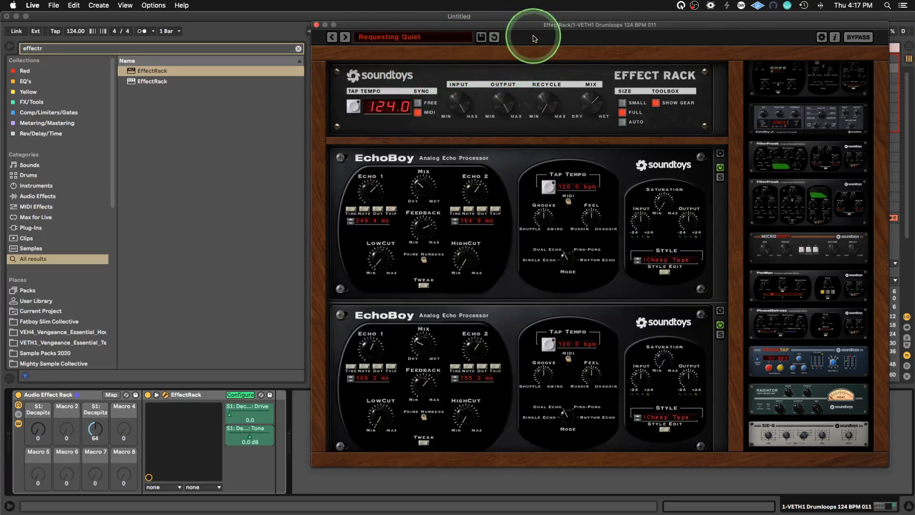
{"action": "left_click_drag", "start_coordinate": [518, 24], "coordinate": [439, 45]}
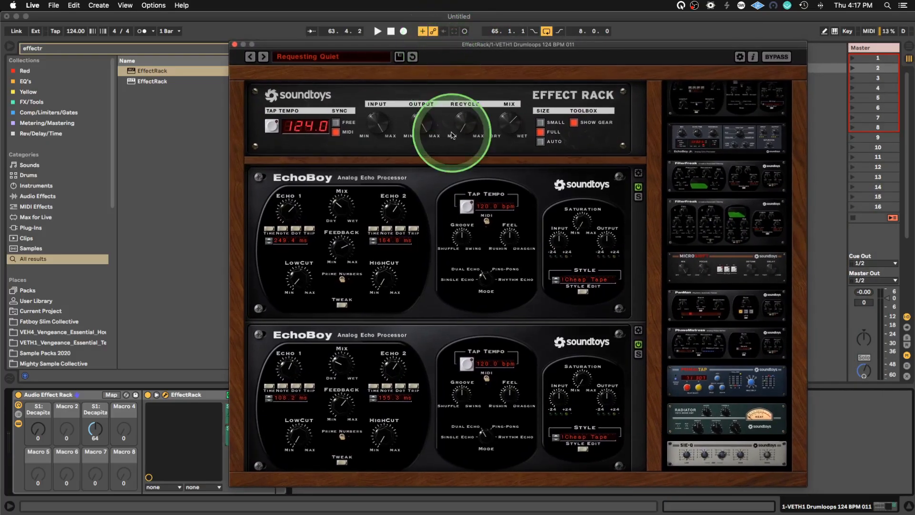
Step: Examine the chain of EchoBoy units that makes up the Requesting Quiet preset
{"action": "scroll", "coordinate": [388, 180], "scroll_direction": "down", "scroll_amount": 3}
{"action": "scroll", "coordinate": [389, 187], "scroll_direction": "down", "scroll_amount": 4}
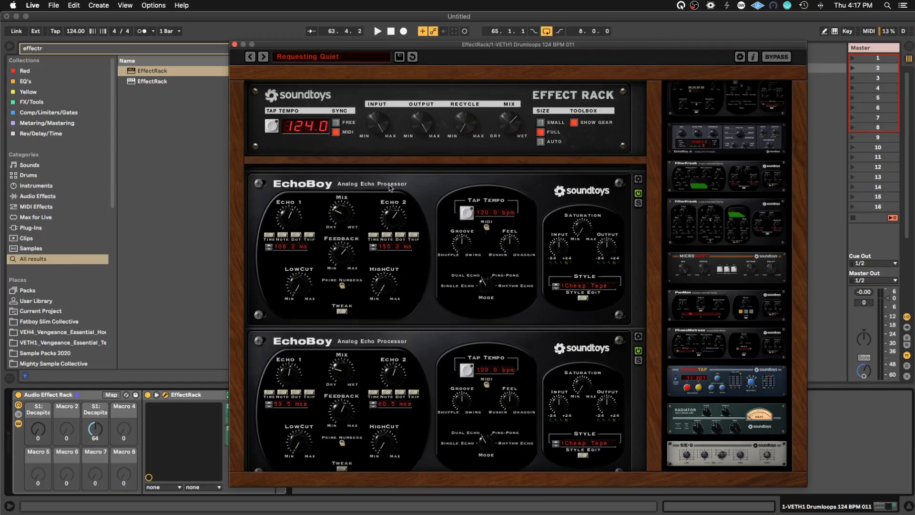
{"action": "scroll", "coordinate": [440, 254], "scroll_direction": "down", "scroll_amount": 3}
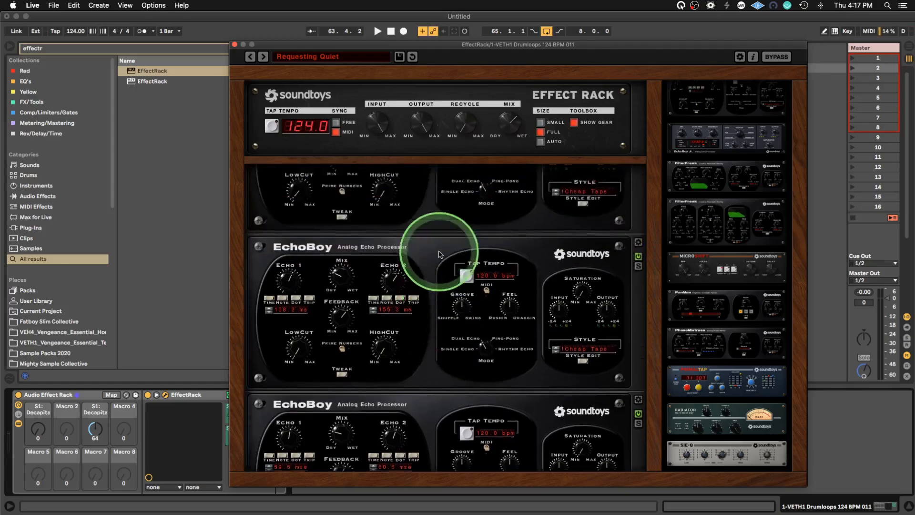
{"action": "scroll", "coordinate": [439, 254], "scroll_direction": "down", "scroll_amount": 2}
{"action": "scroll", "coordinate": [441, 315], "scroll_direction": "up", "scroll_amount": 6}
{"action": "scroll", "coordinate": [444, 329], "scroll_direction": "down", "scroll_amount": 6}
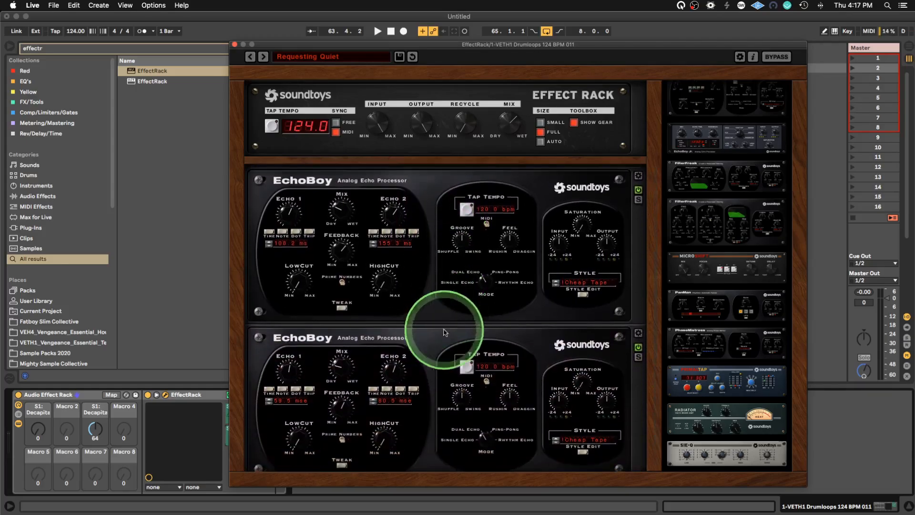
{"action": "scroll", "coordinate": [432, 364], "scroll_direction": "down", "scroll_amount": 1}
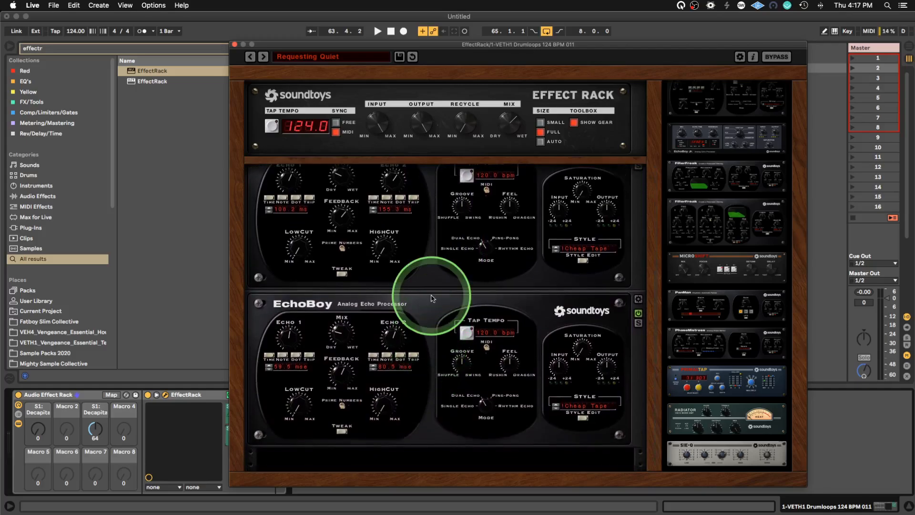
{"action": "scroll", "coordinate": [431, 293], "scroll_direction": "up", "scroll_amount": 5}
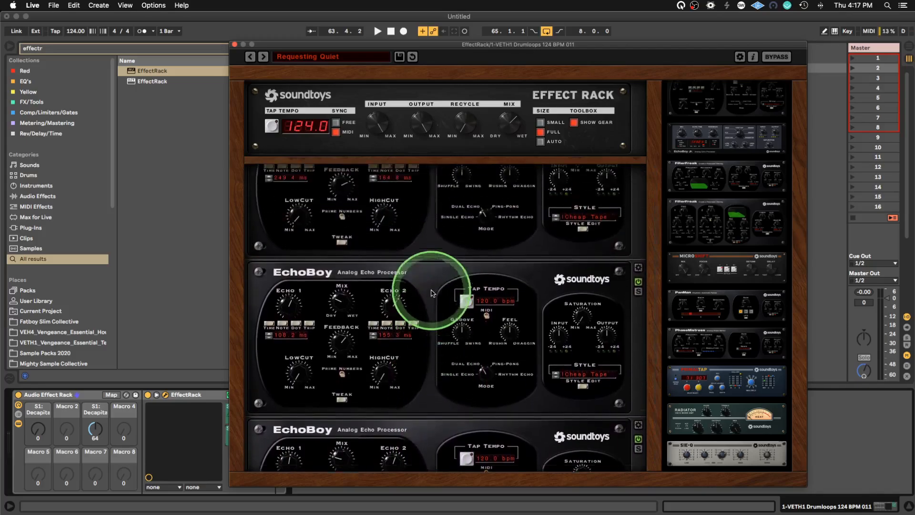